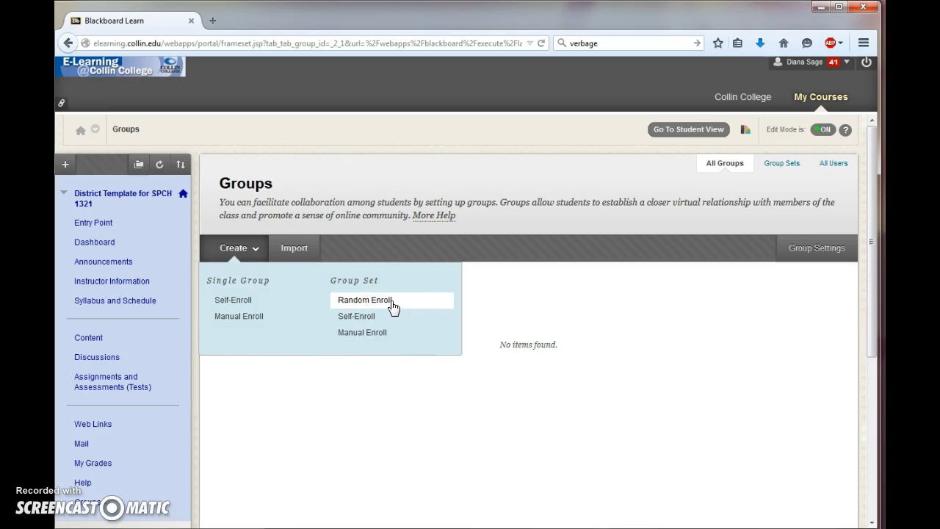
# Step: Create a manual-enroll group set named "Group" with the description "Group Project!"
pyautogui.click(378, 320)
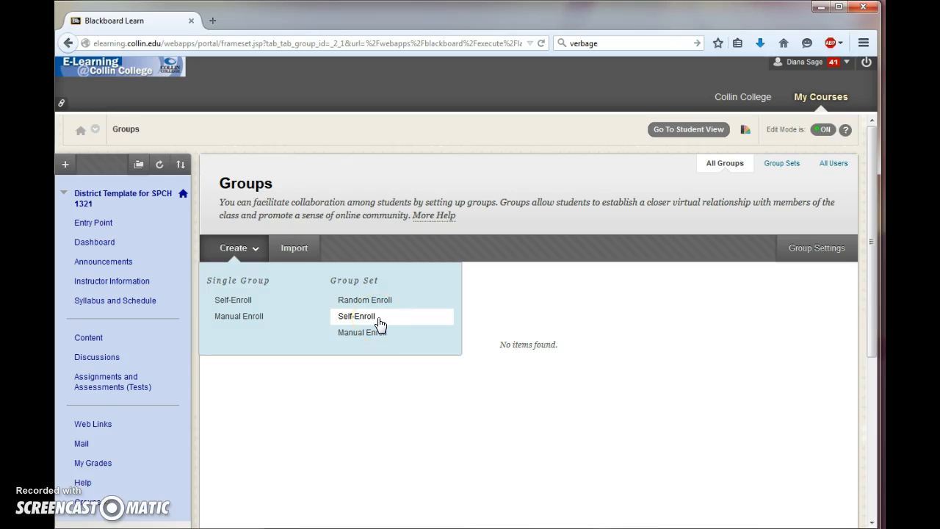
pyautogui.click(374, 335)
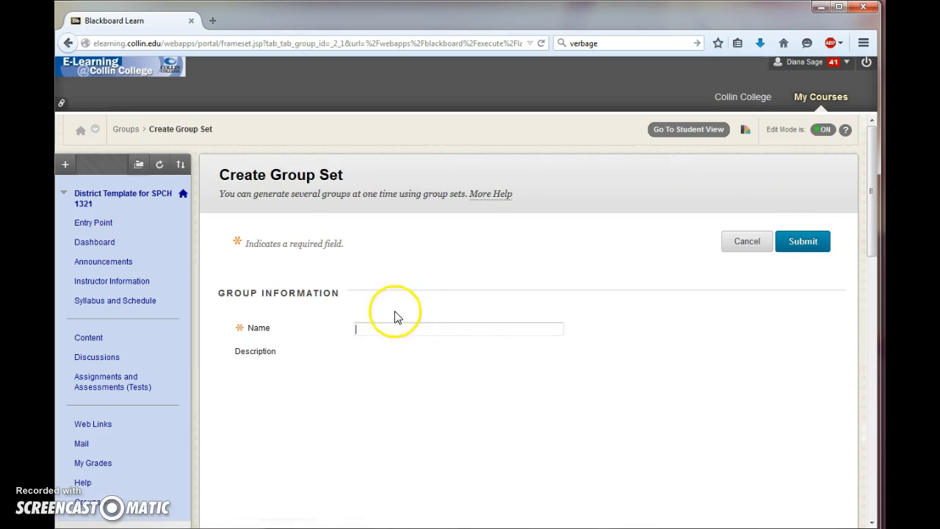
pyautogui.click(382, 328)
pyautogui.write('Group')
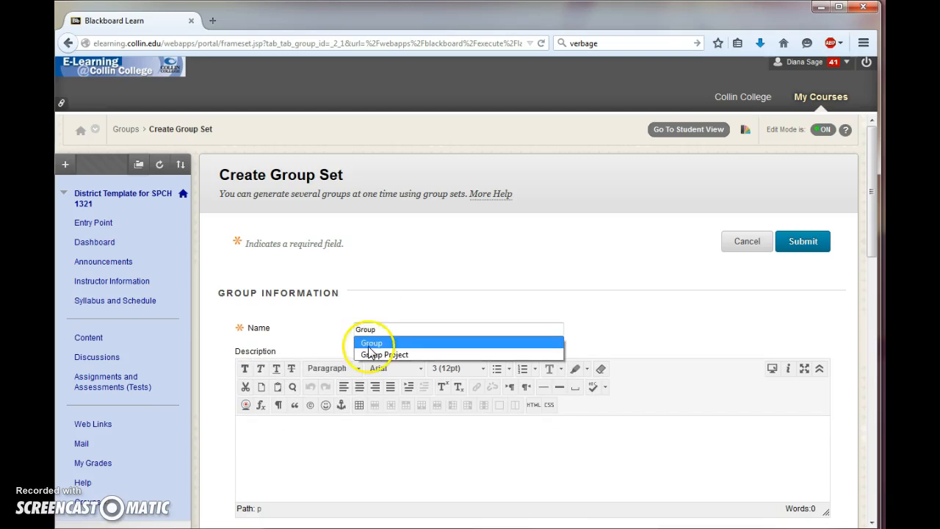
pyautogui.click(297, 451)
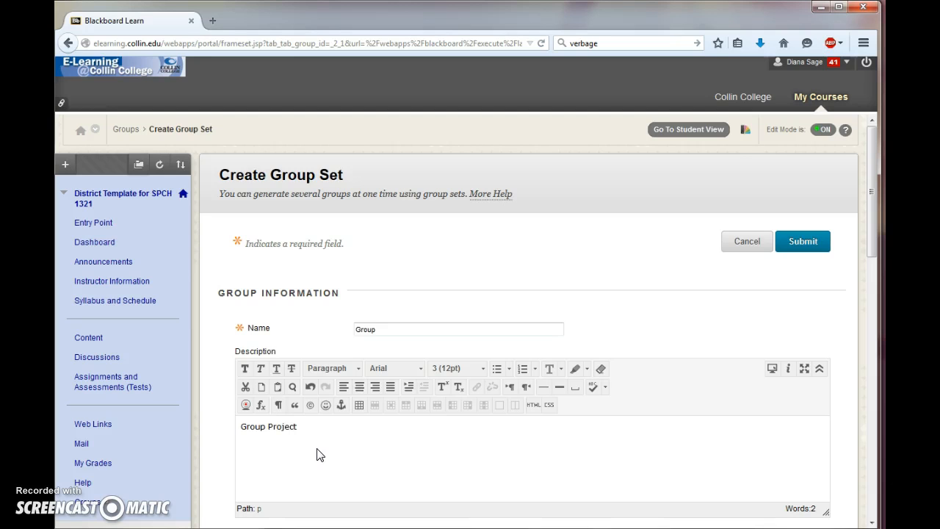
# Step: Disable the Blogs, Collaboration, Journals and Tasks tools for the group set
pyautogui.moveTo(875, 234); pyautogui.dragTo(866, 332)
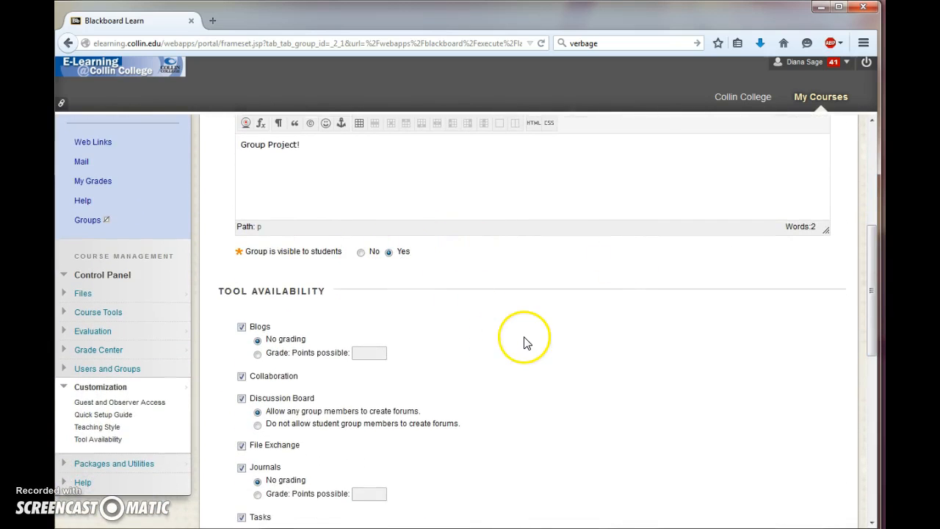
pyautogui.scroll(-1, 525, 343)
pyautogui.click(242, 253)
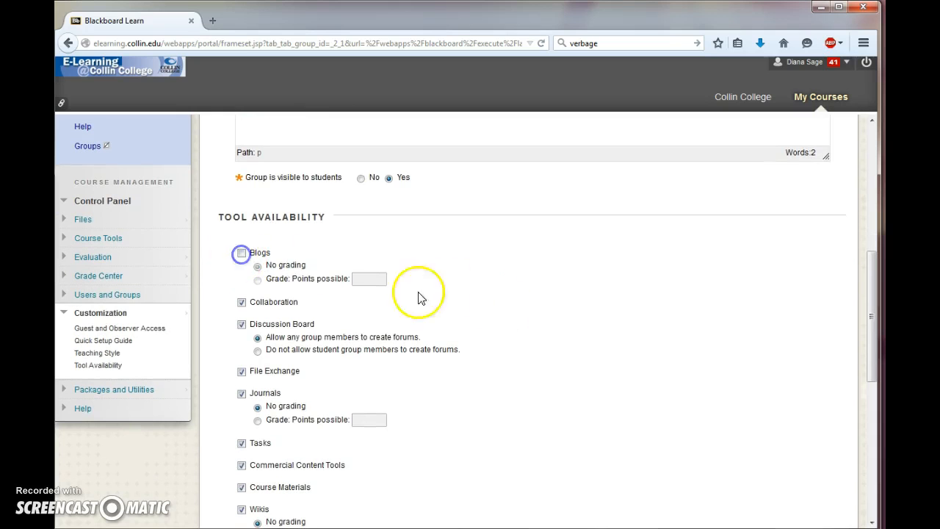
pyautogui.click(241, 302)
pyautogui.scroll(-2, 583, 325)
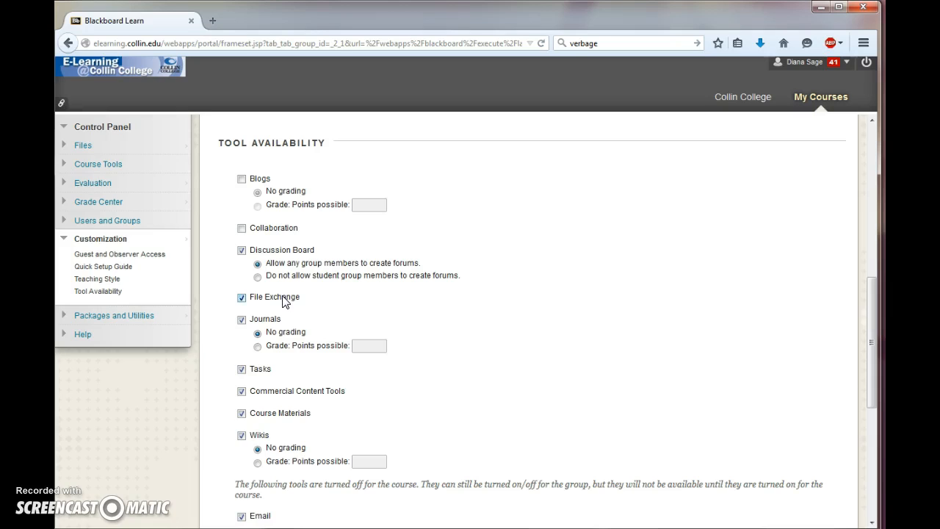
pyautogui.click(316, 318)
pyautogui.click(241, 320)
pyautogui.click(242, 368)
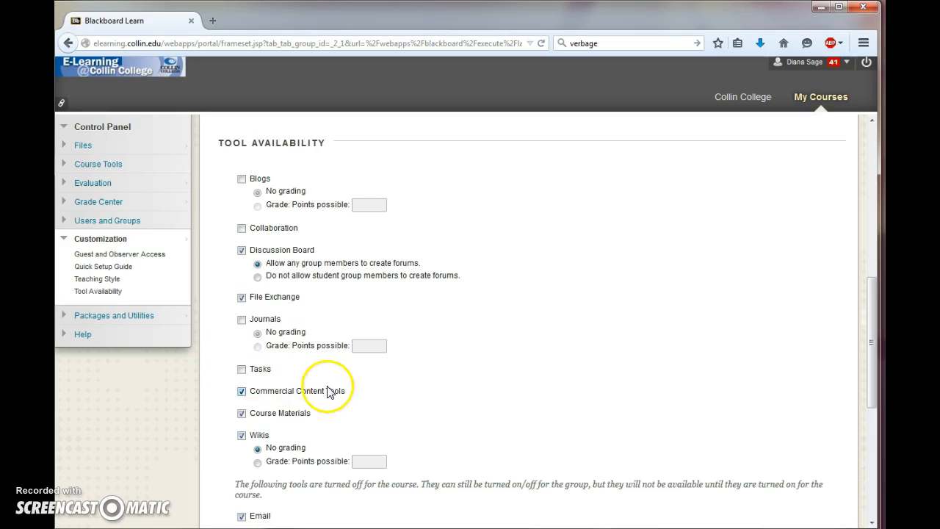
# Step: Disable Commercial Content Tools, Course Materials, Wikis and Email for the group set
pyautogui.scroll(-2, 433, 407)
pyautogui.click(242, 317)
pyautogui.click(242, 340)
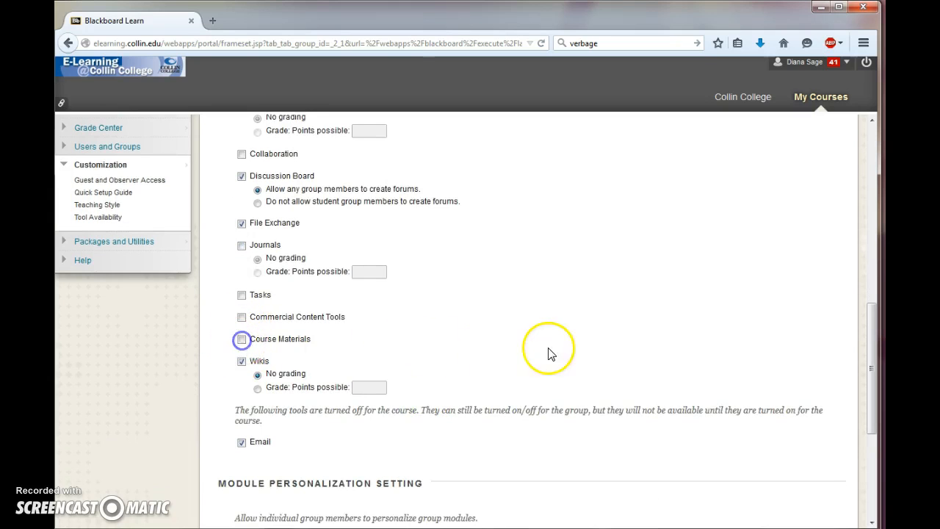
pyautogui.scroll(-2, 550, 355)
pyautogui.click(241, 286)
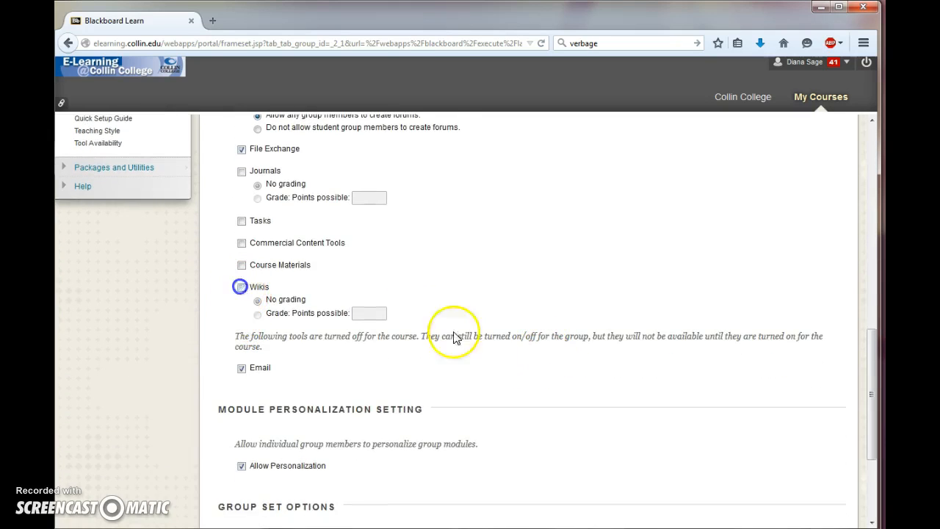
pyautogui.scroll(-2, 594, 371)
pyautogui.click(242, 293)
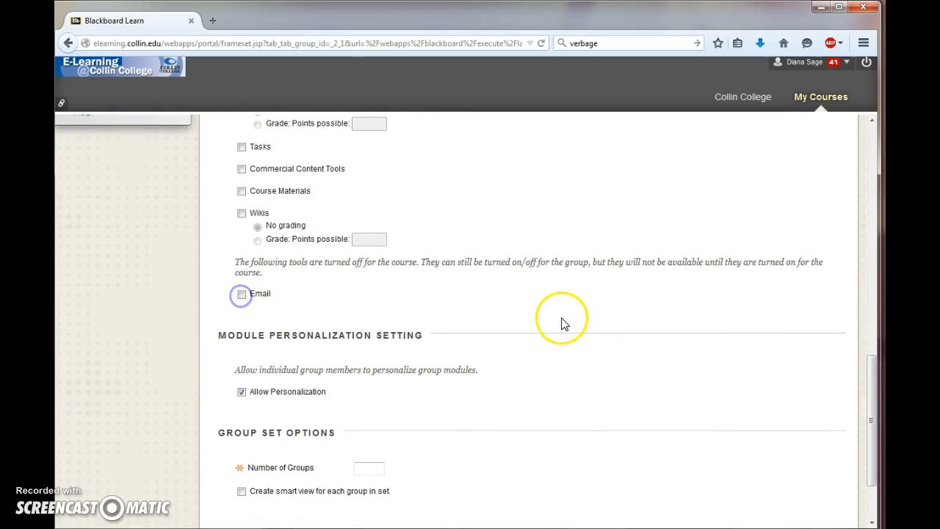
# Step: Set the number of groups in the set to 4 and submit the group set
pyautogui.scroll(-1, 562, 323)
pyautogui.scroll(-2, 560, 324)
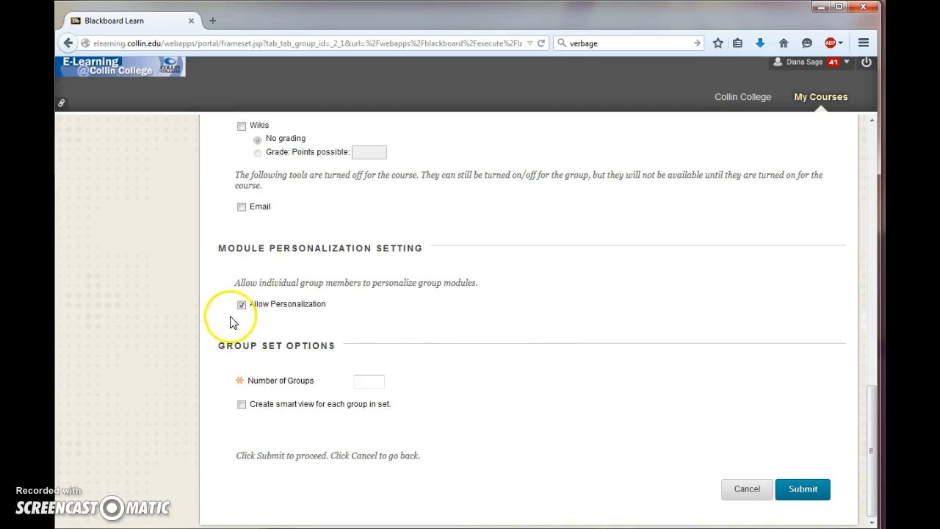
pyautogui.click(370, 379)
pyautogui.write('4')
pyautogui.click(547, 411)
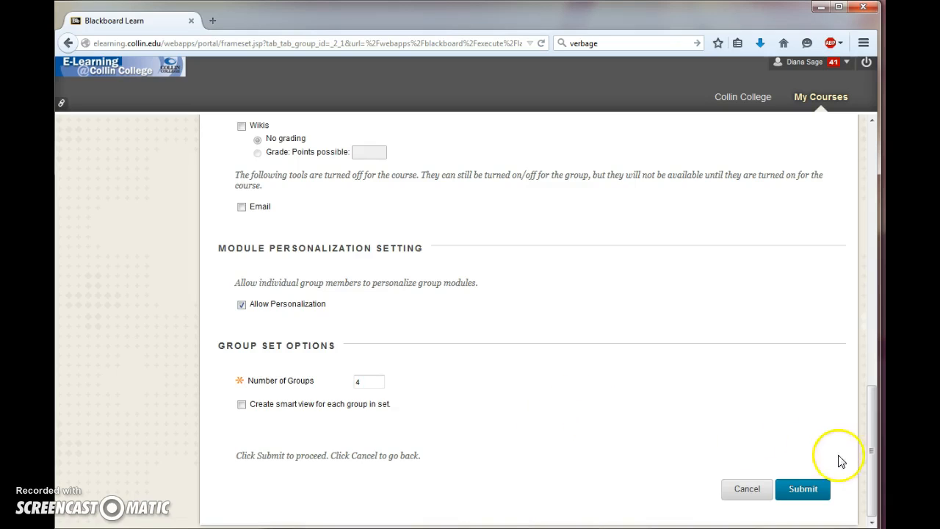
pyautogui.click(814, 490)
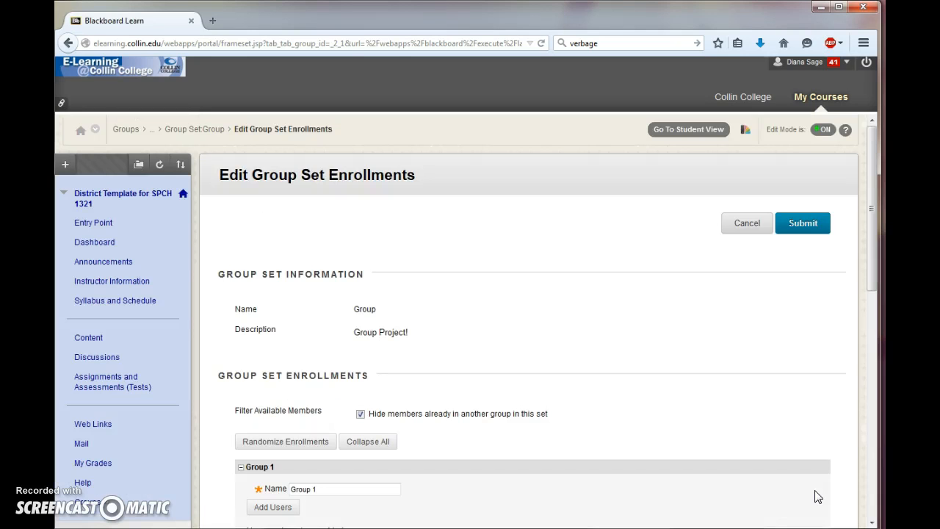
# Step: Turn off hiding members already in another group of this set for the enrollments
pyautogui.scroll(-5, 661, 357)
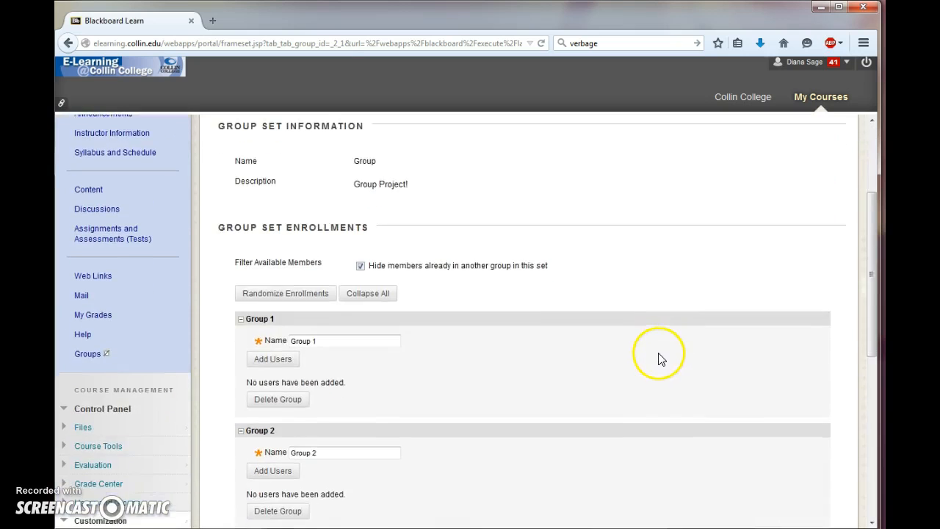
pyautogui.scroll(3, 580, 269)
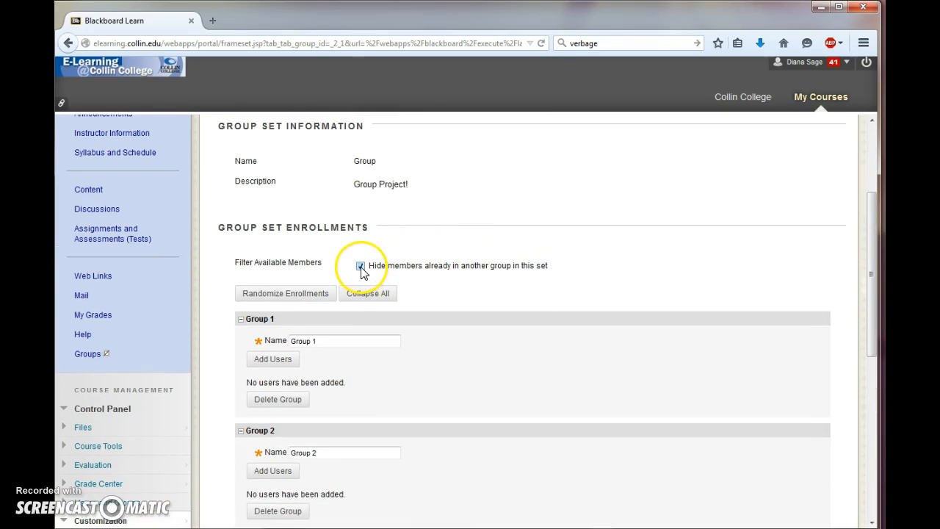
pyautogui.click(361, 268)
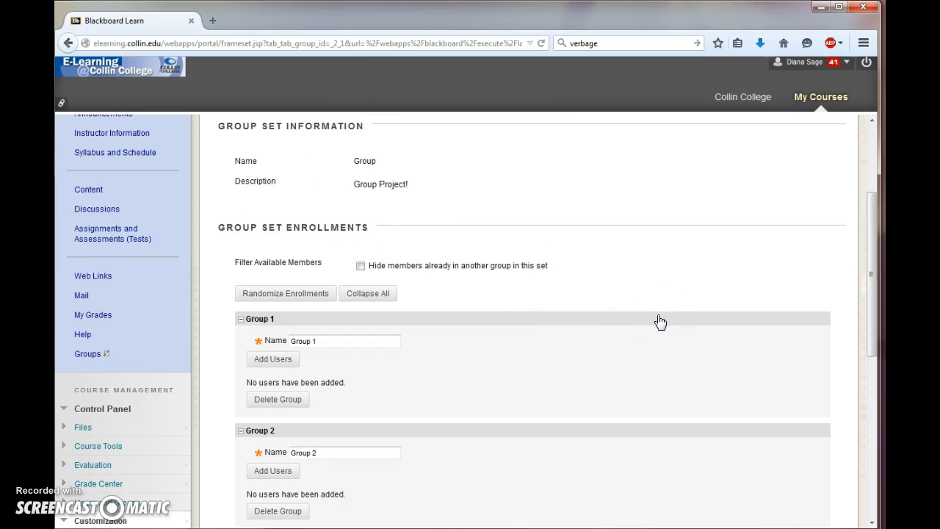
pyautogui.scroll(-2, 659, 323)
pyautogui.click(654, 320)
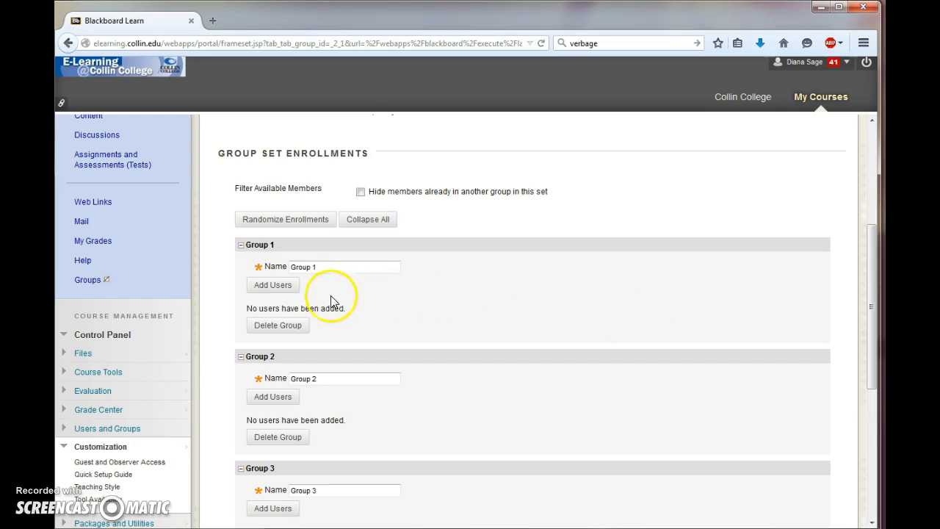
# Step: Add the demo student to Group 1
pyautogui.click(268, 288)
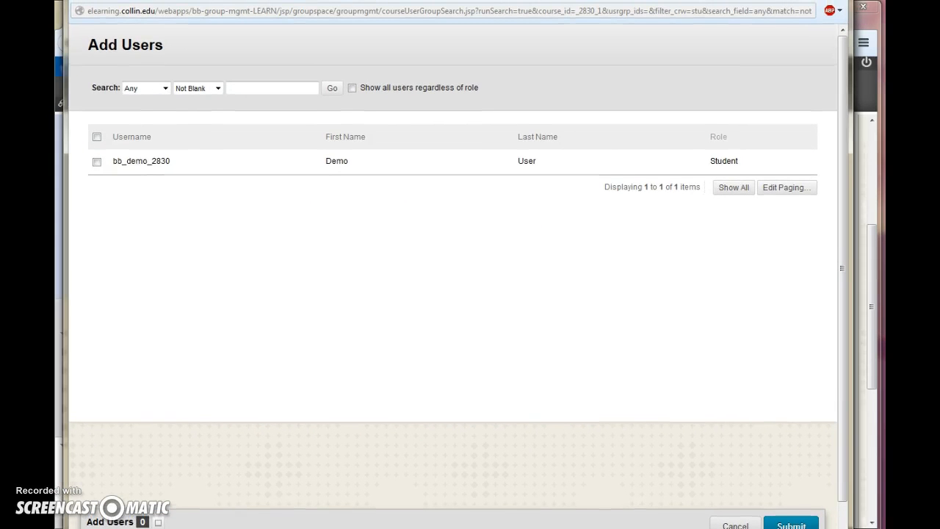
pyautogui.click(97, 161)
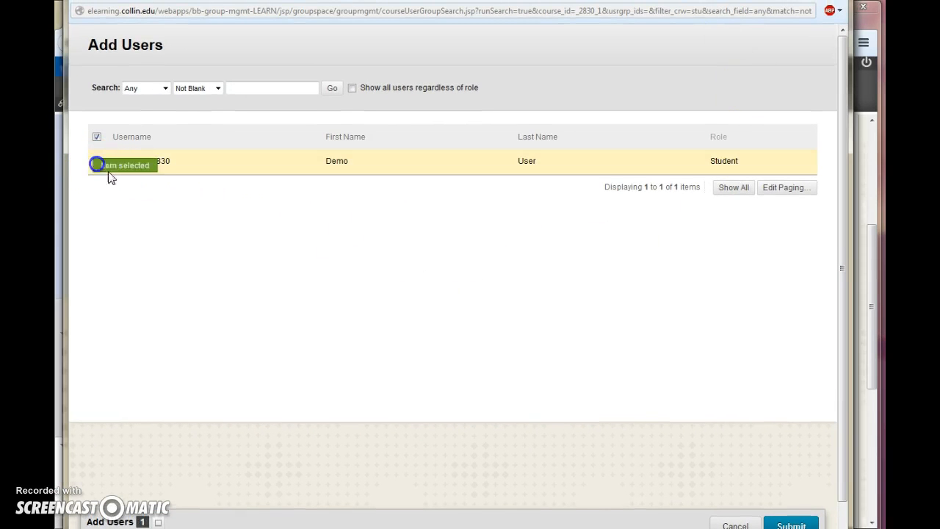
pyautogui.click(791, 524)
# Step: Add the demo student to Group 2 and submit the group set enrollments
pyautogui.scroll(-2, 793, 451)
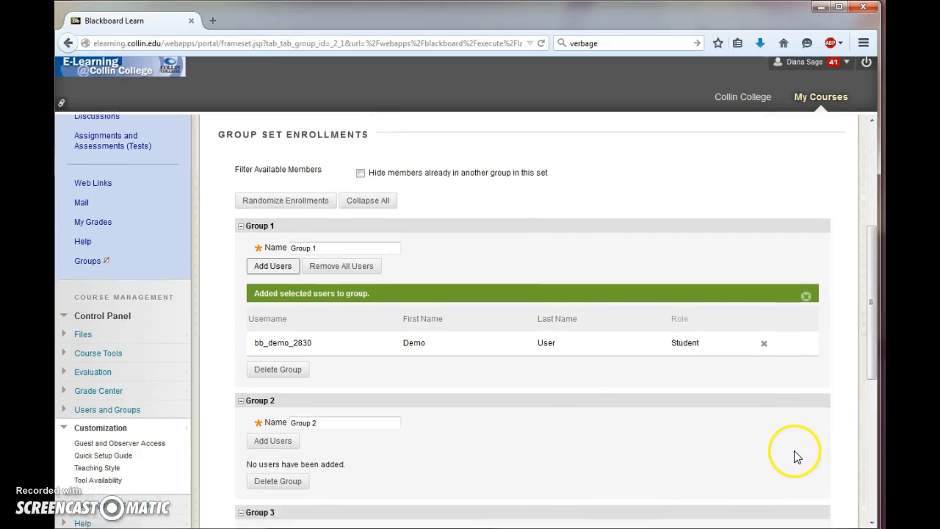
pyautogui.click(263, 385)
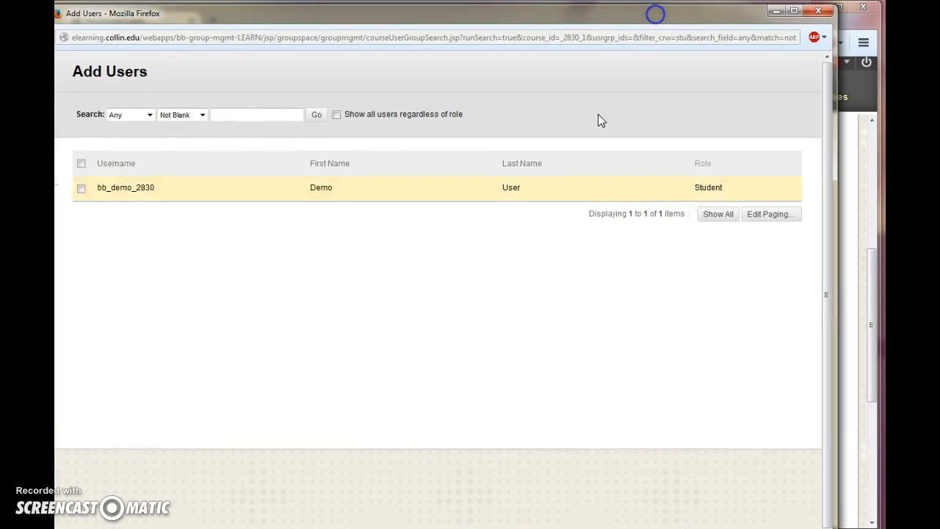
pyautogui.click(81, 189)
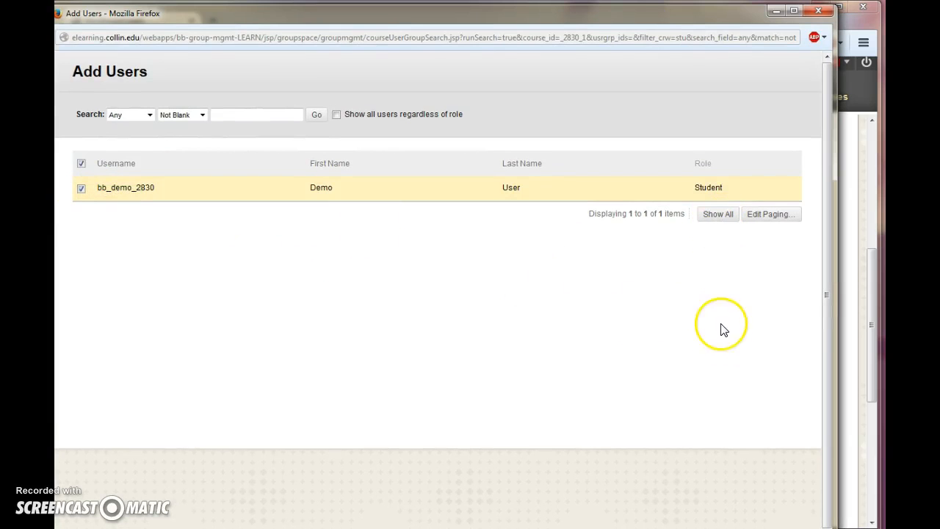
pyautogui.moveTo(671, 15); pyautogui.dragTo(677, 0)
pyautogui.click(781, 515)
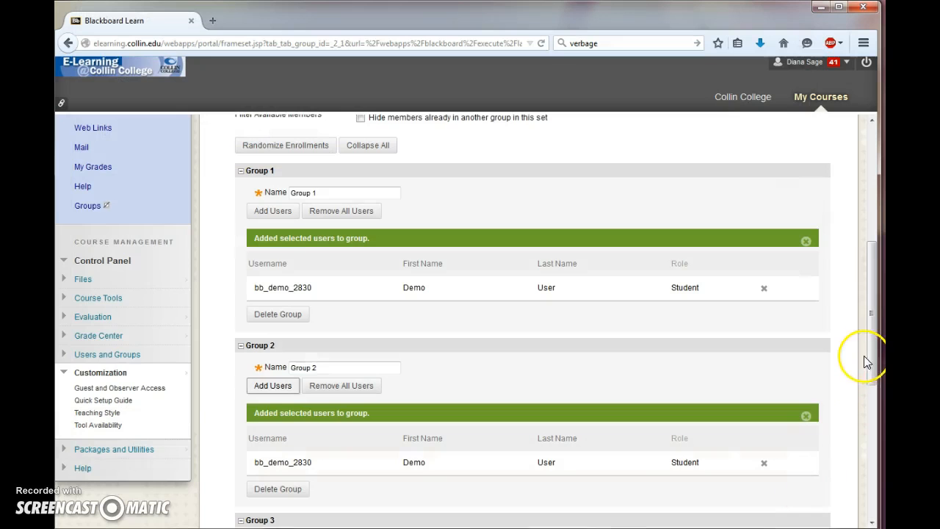
pyautogui.moveTo(863, 345); pyautogui.dragTo(818, 501)
pyautogui.click(800, 492)
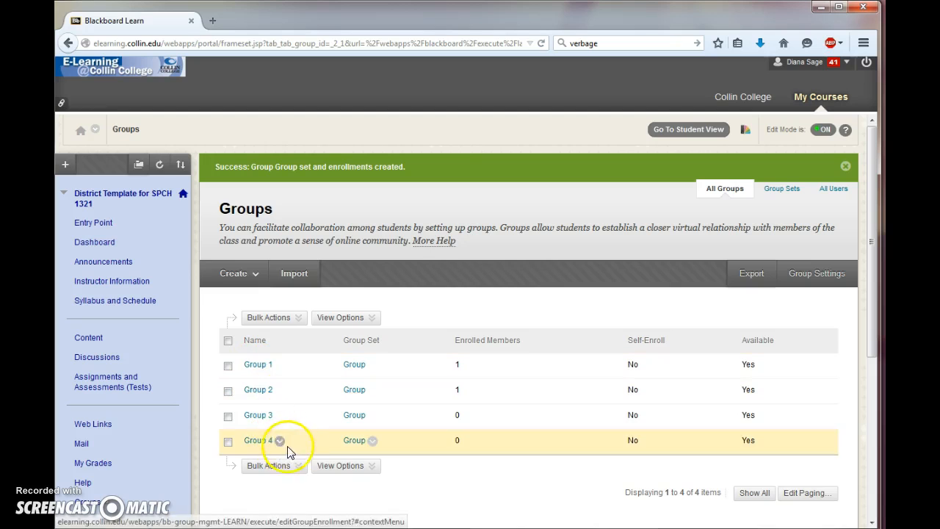
# Step: Open Group 1's homepage and examine its File Exchange's Add File form and its discussion board forum
pyautogui.click(253, 369)
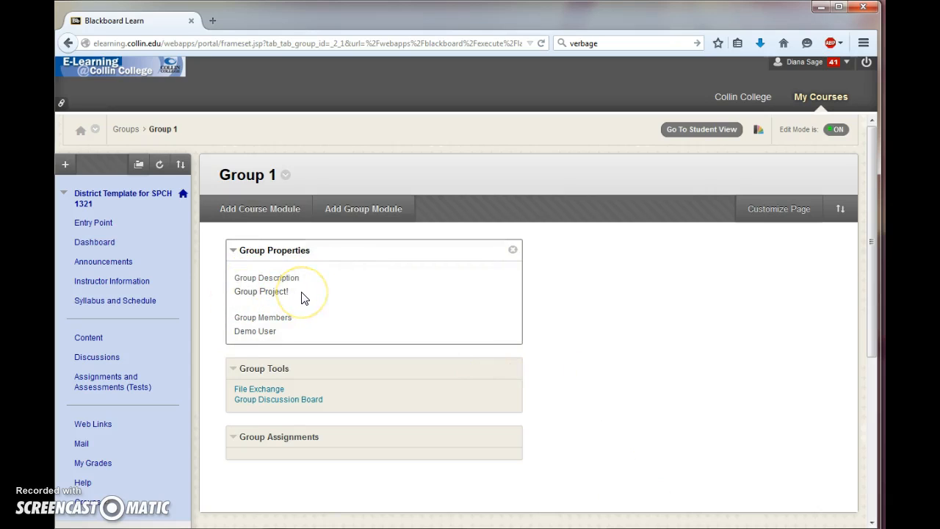
pyautogui.click(297, 322)
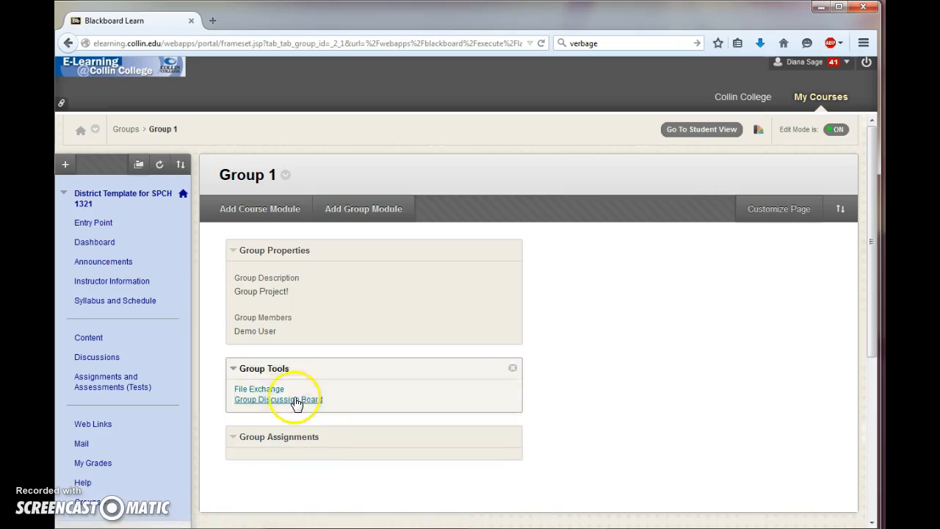
pyautogui.click(263, 389)
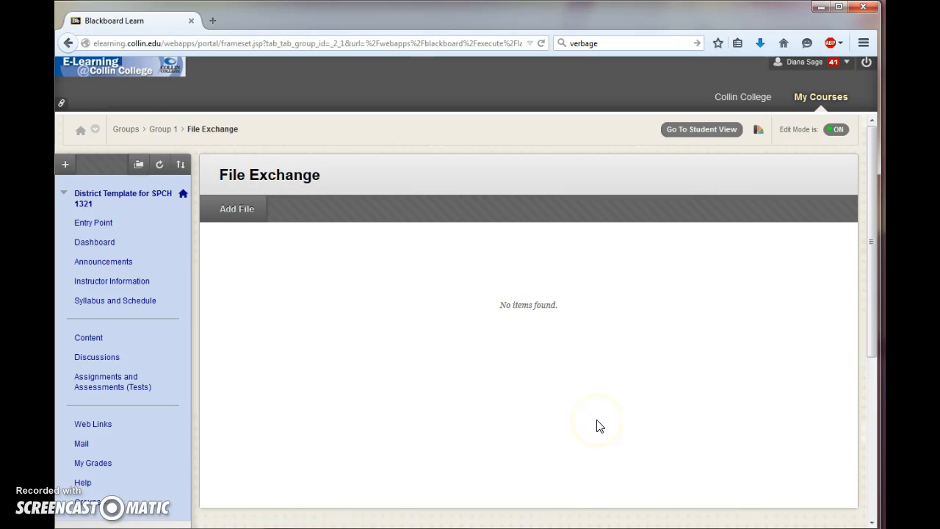
pyautogui.click(232, 211)
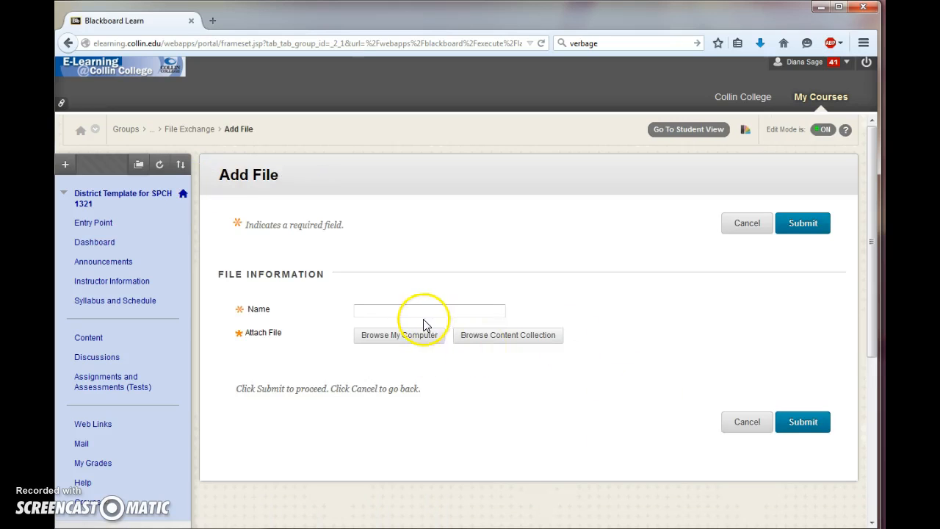
pyautogui.click(731, 421)
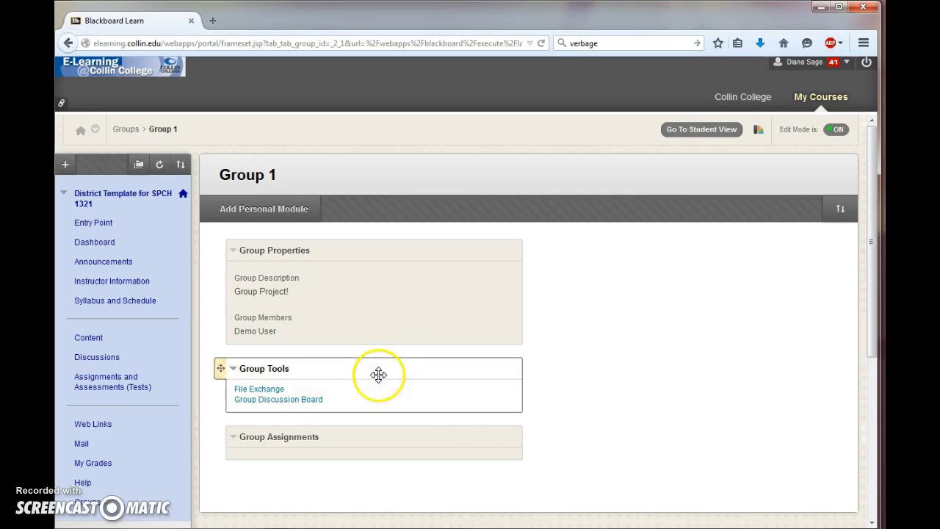
pyautogui.click(301, 399)
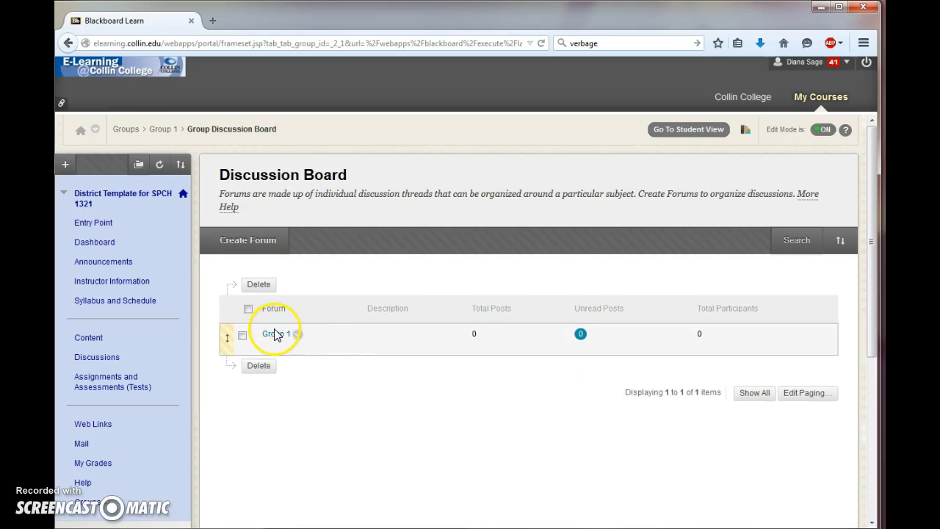
pyautogui.click(274, 334)
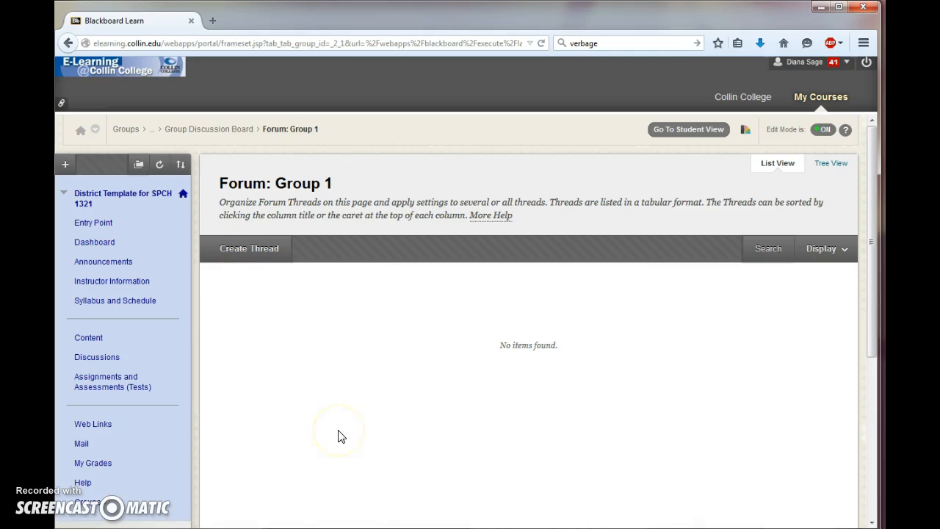
# Step: Switch to student view from the course Entry Point and open the Group 1 homepage as a student
pyautogui.click(105, 227)
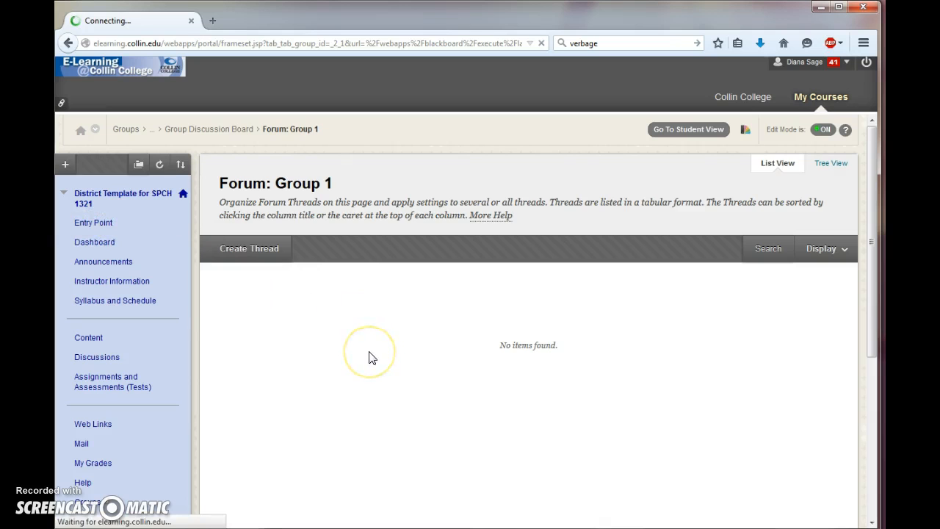
pyautogui.click(689, 129)
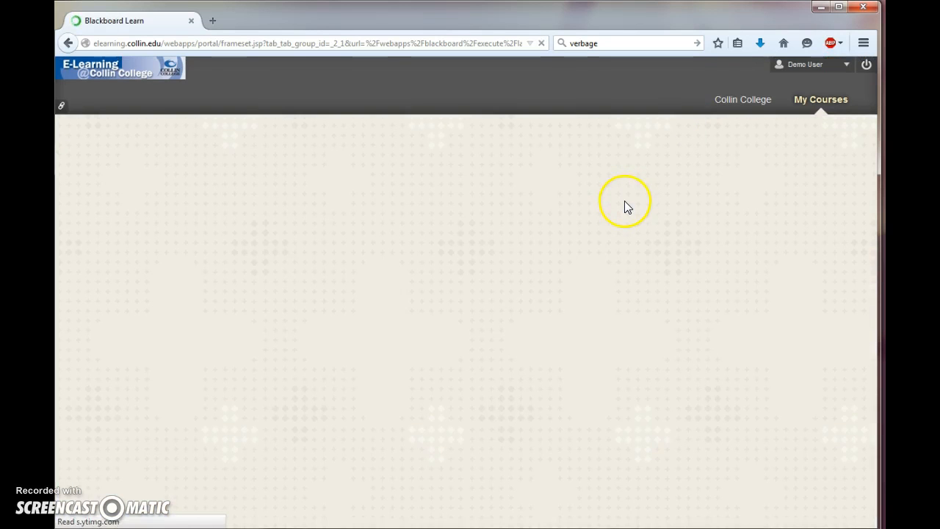
pyautogui.scroll(-1, 321, 463)
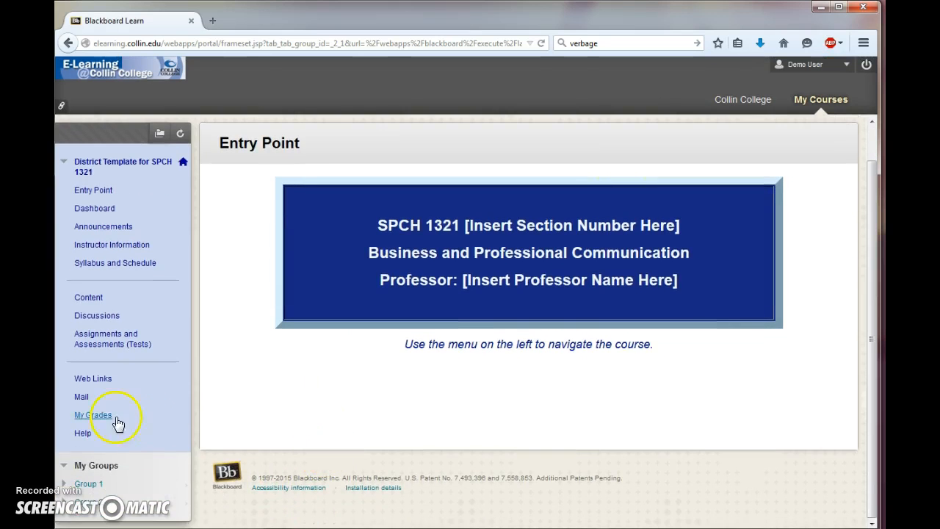
pyautogui.click(88, 483)
pyautogui.scroll(-2, 584, 470)
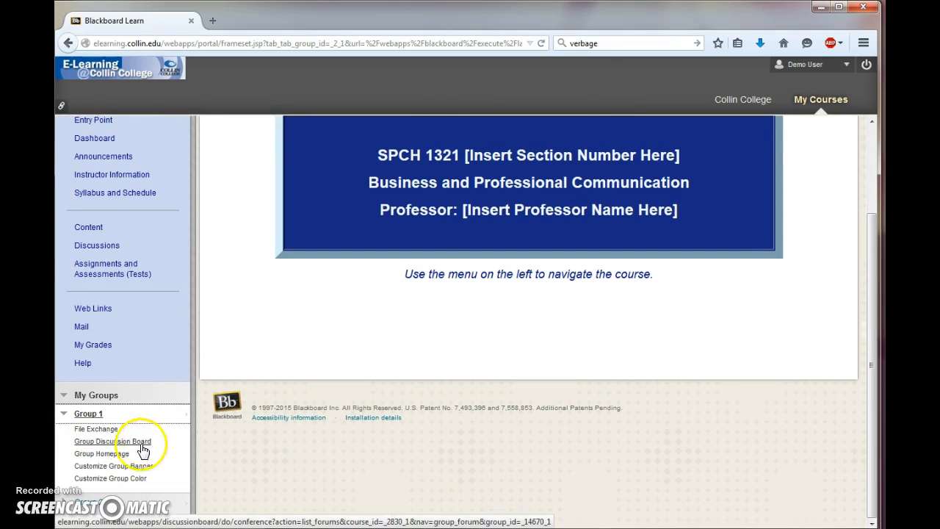
pyautogui.click(120, 453)
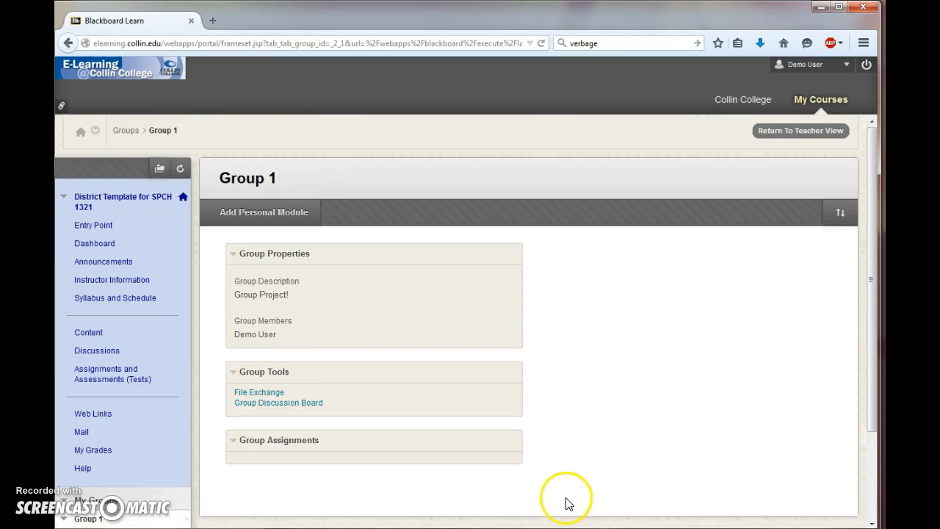